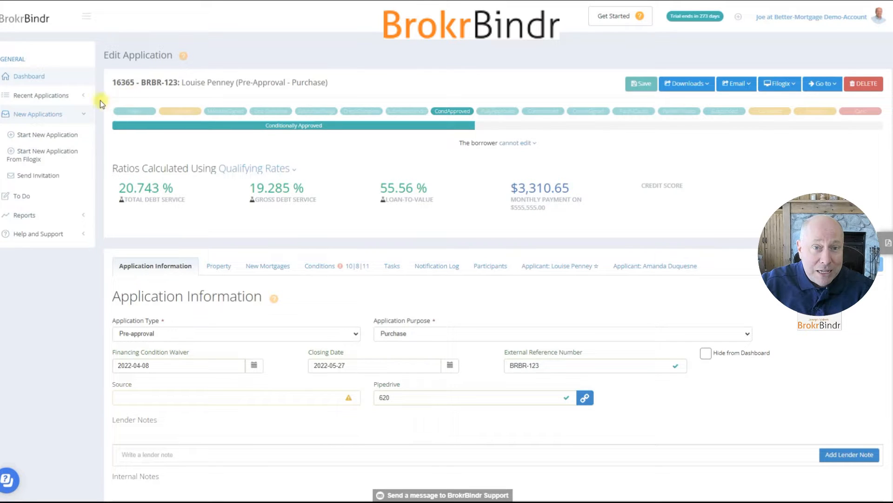
# - Collapse the navigation sidebar to its compact form and expand it again
pyautogui.click(84, 114)
pyautogui.click(84, 115)
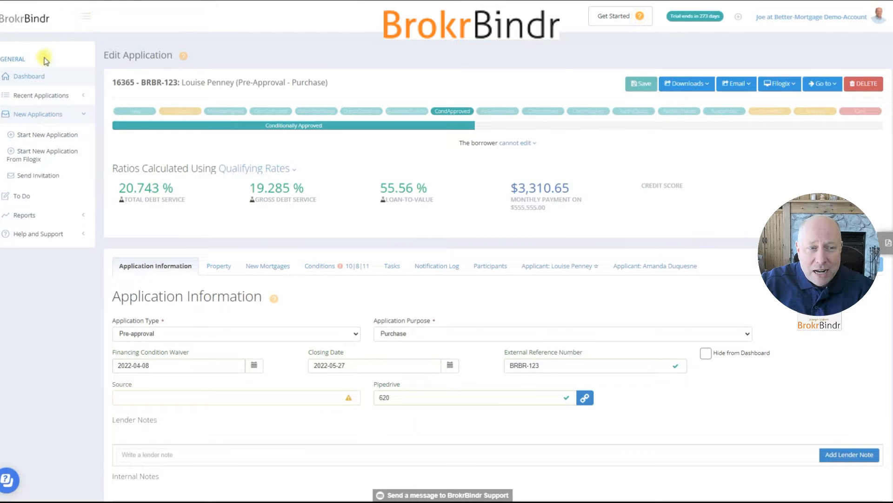
pyautogui.click(88, 14)
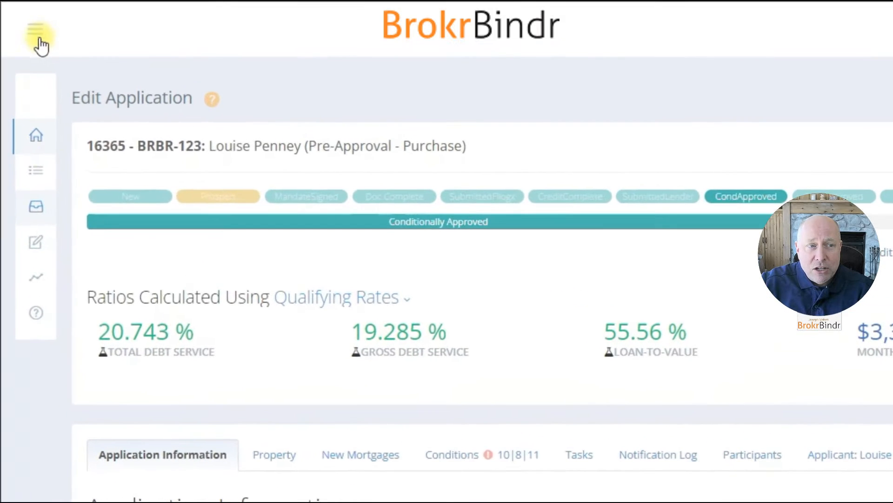
pyautogui.moveTo(29, 193)
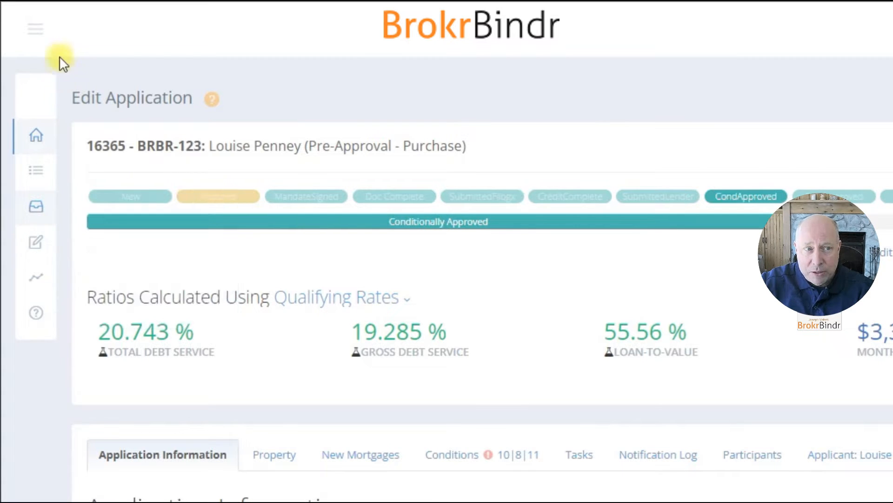
pyautogui.click(37, 33)
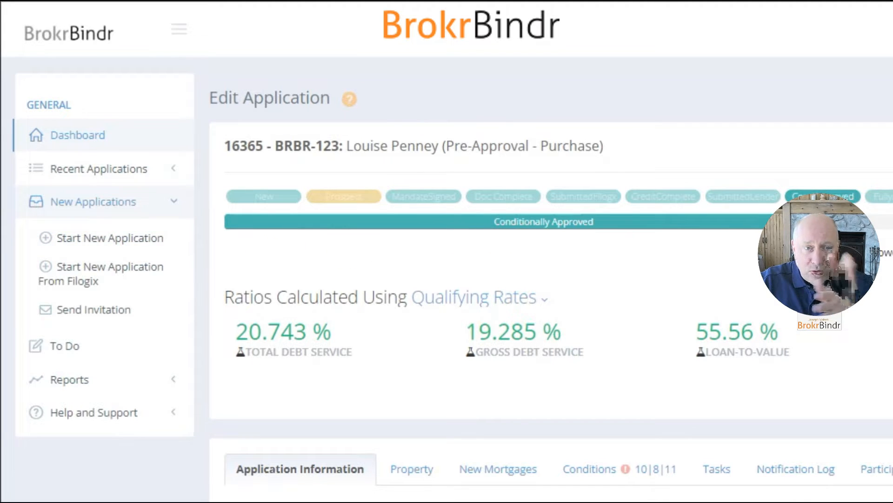
# - Visit the dashboard and start a new application, setting the applicant's employment to Employed and the occupancy to Rental
pyautogui.click(55, 139)
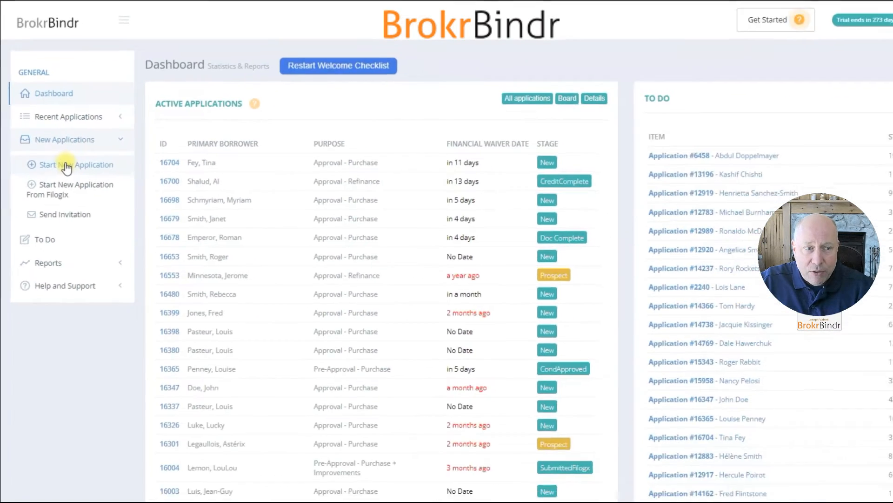
pyautogui.click(67, 167)
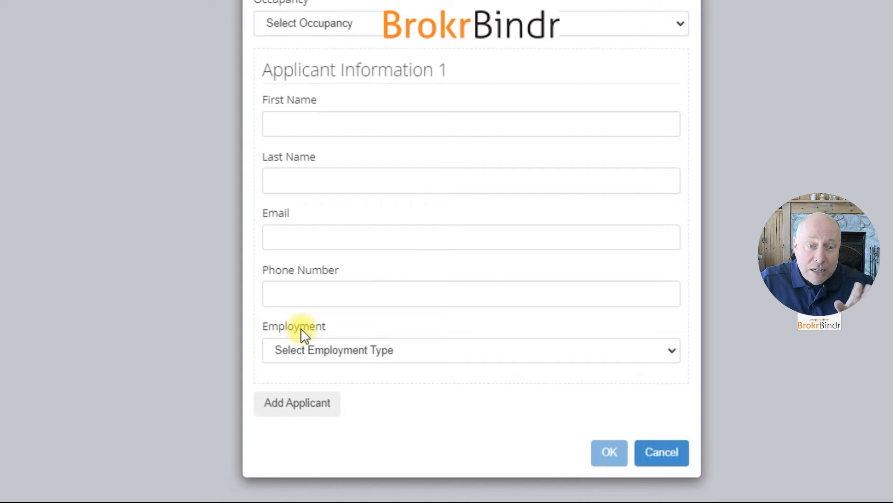
pyautogui.click(308, 353)
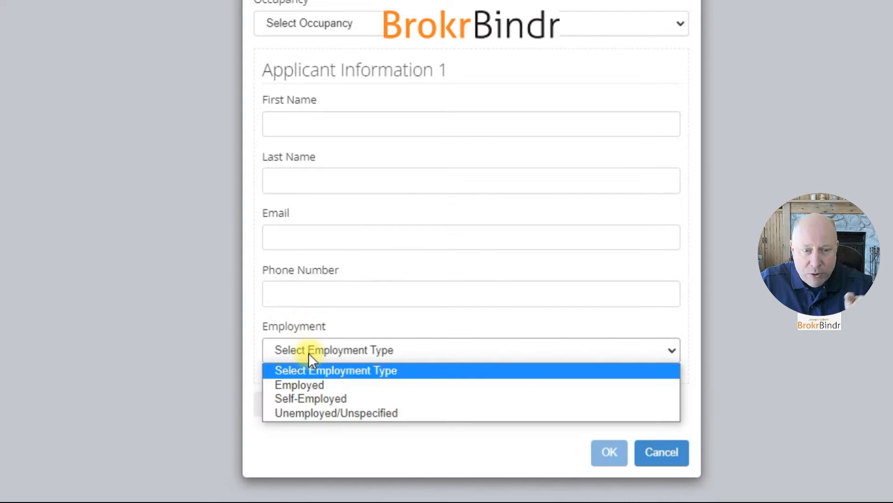
pyautogui.click(311, 382)
pyautogui.click(309, 26)
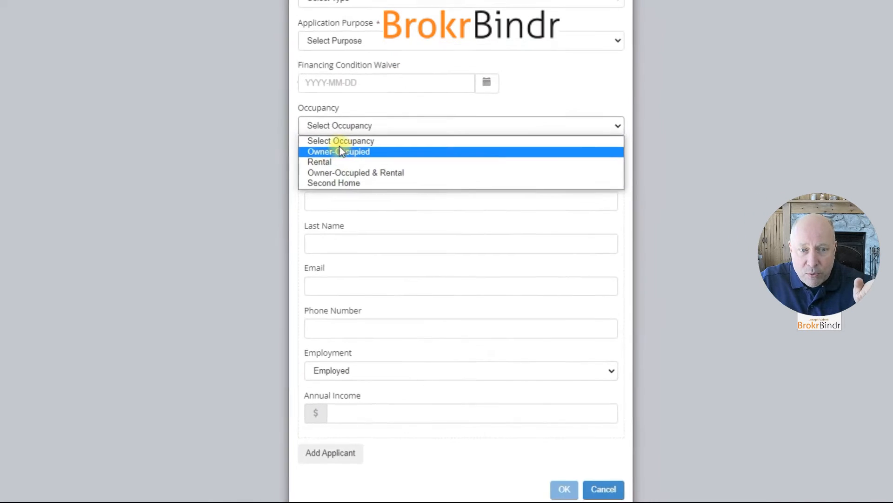
pyautogui.click(281, 83)
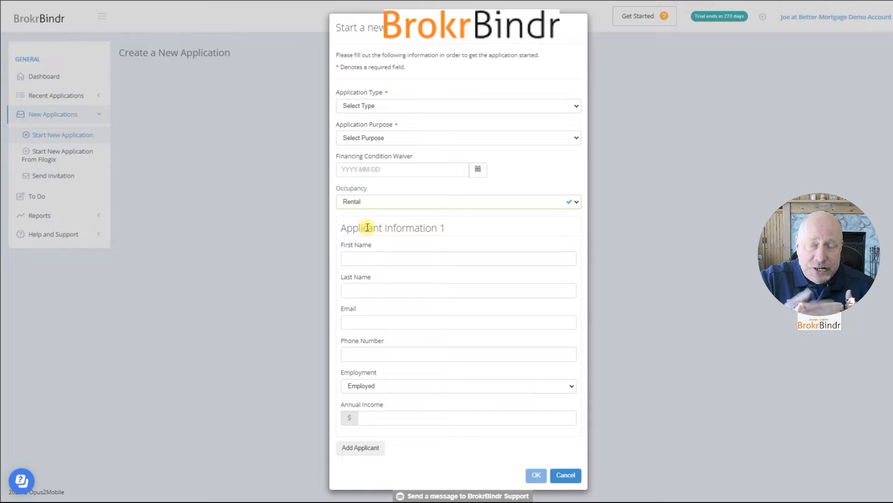
# - Set the application type to Approval, the purpose to Purchase and the financing condition waiver date to 2022-04-15
pyautogui.click(398, 108)
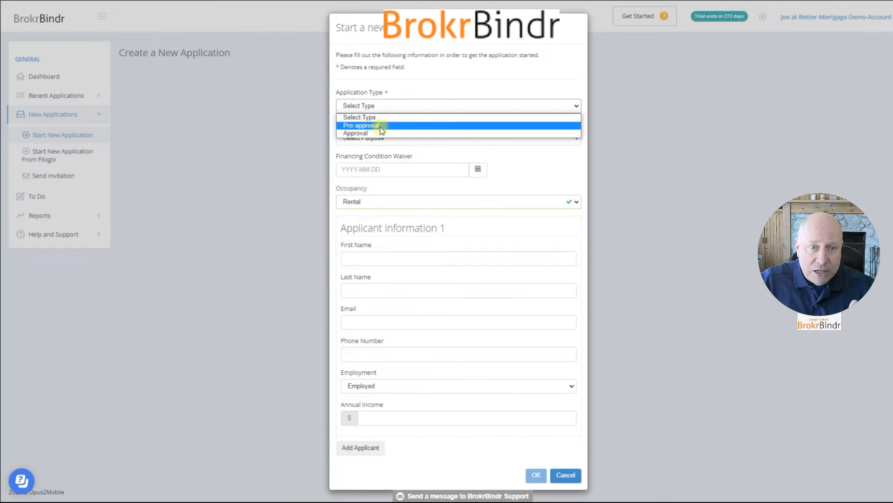
pyautogui.click(367, 134)
pyautogui.click(370, 138)
pyautogui.click(373, 157)
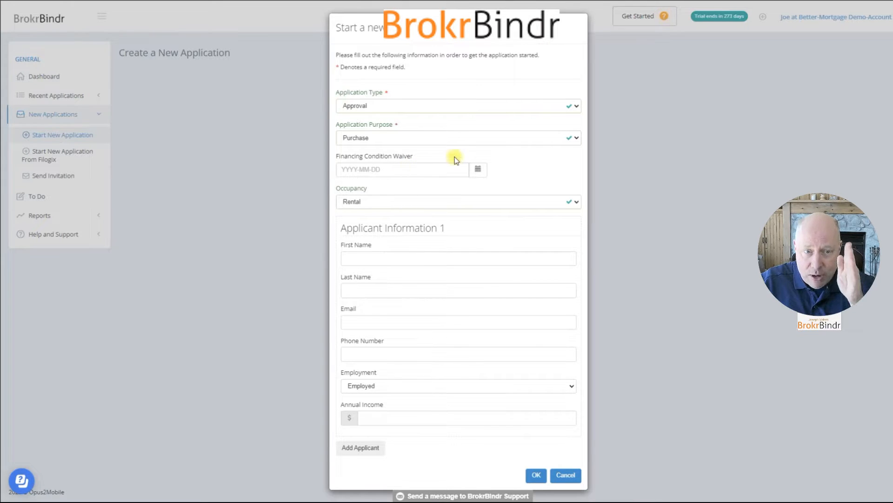
pyautogui.click(478, 170)
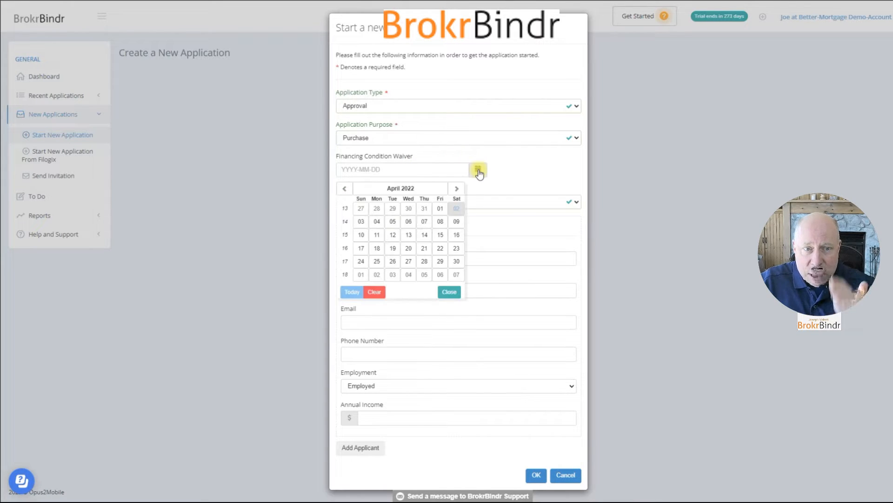
pyautogui.click(441, 234)
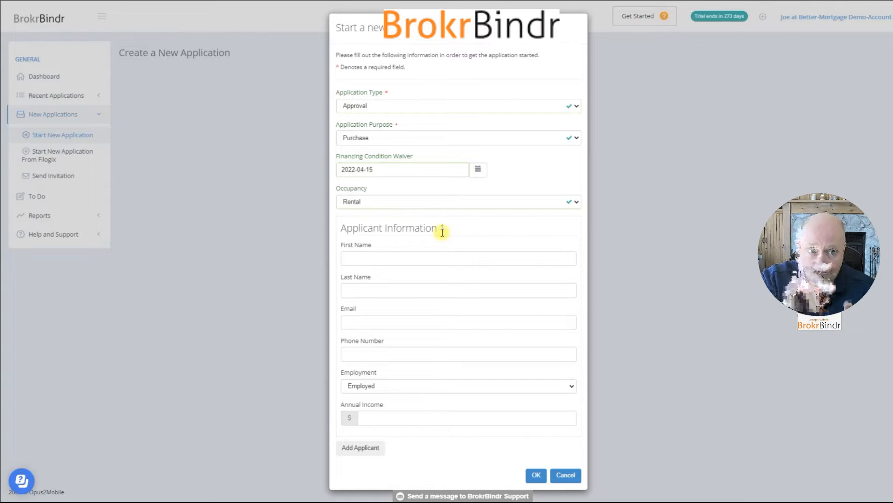
# - Enter the first applicant's first name, last name, email and phone number
pyautogui.click(398, 254)
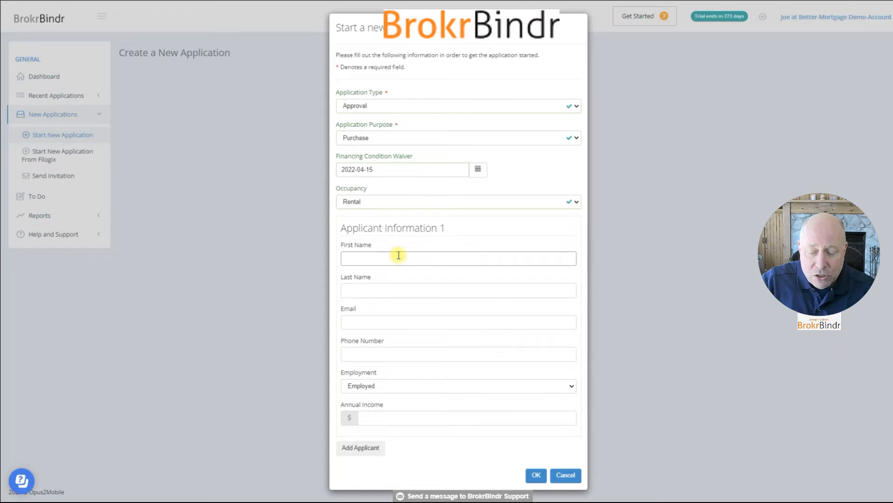
pyautogui.press('Tab')
pyautogui.press('Tab')
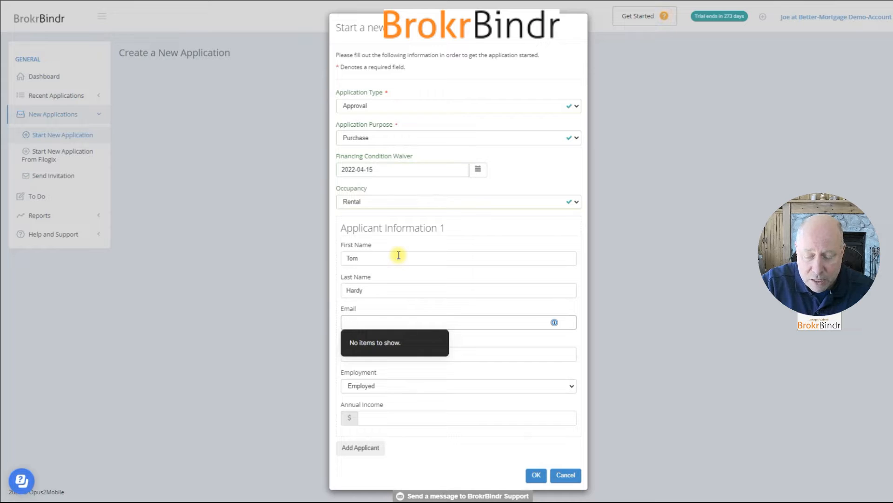
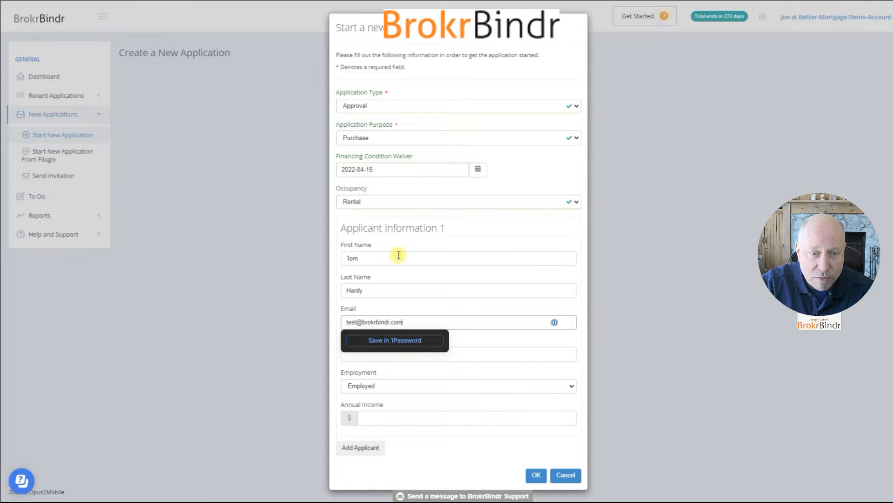
pyautogui.press('Tab')
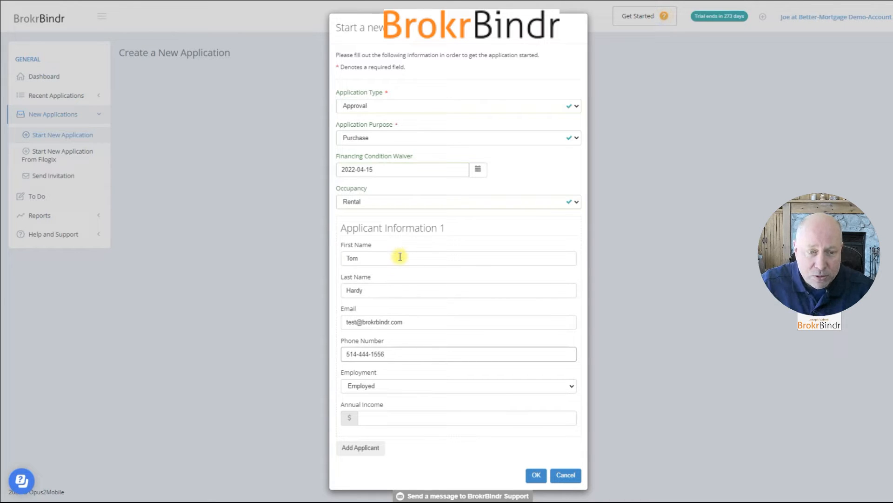
# - Keep the applicant's employment as Employed, enter an annual income of 123456 and create the application
pyautogui.click(380, 385)
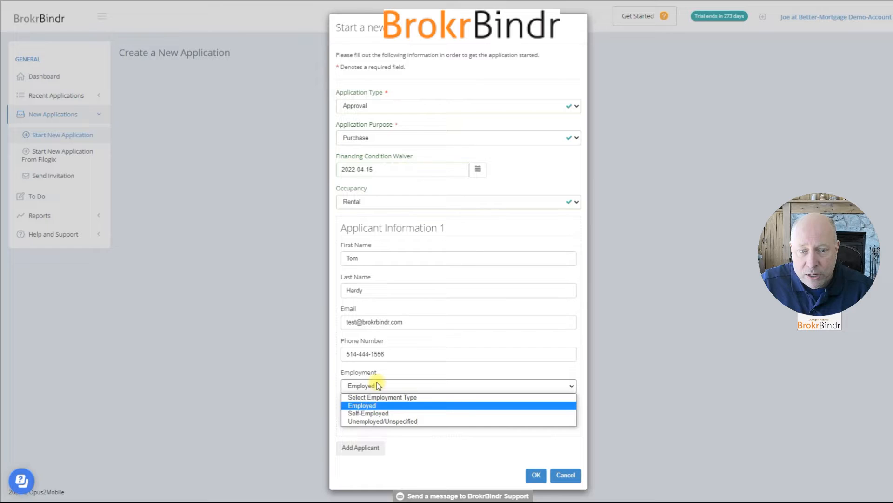
pyautogui.click(379, 386)
pyautogui.click(377, 415)
pyautogui.write('123456')
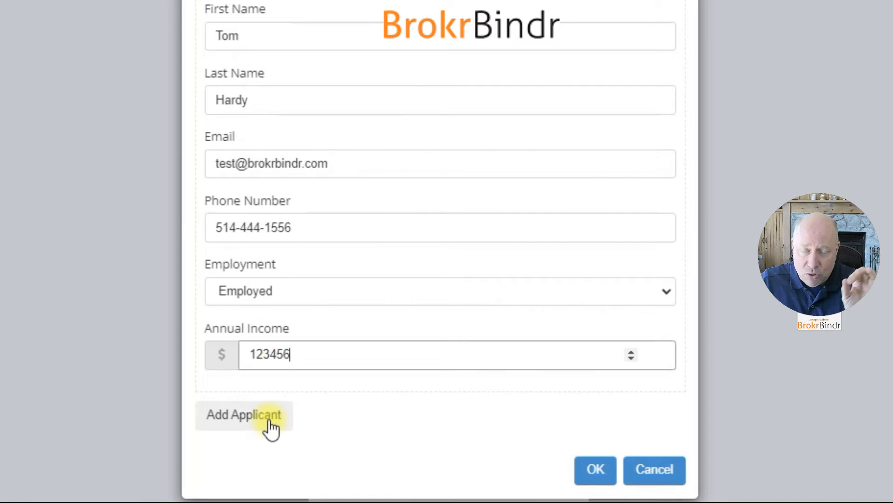
pyautogui.click(595, 470)
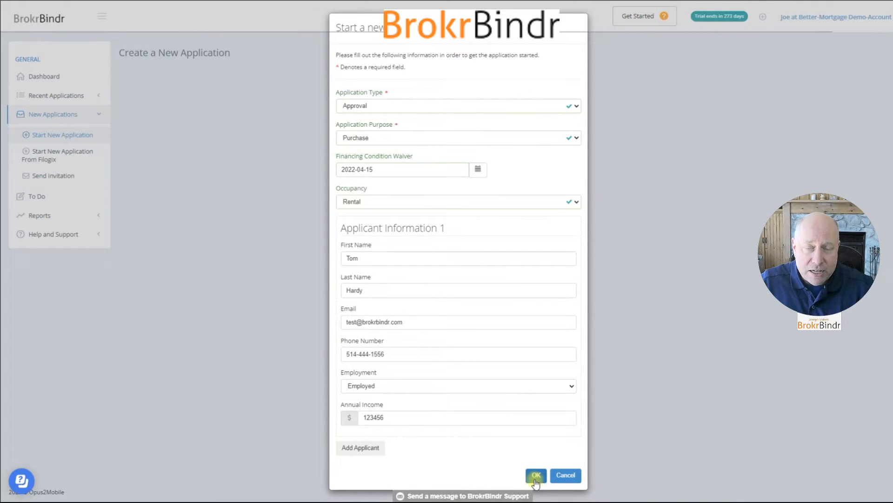
pyautogui.click(536, 477)
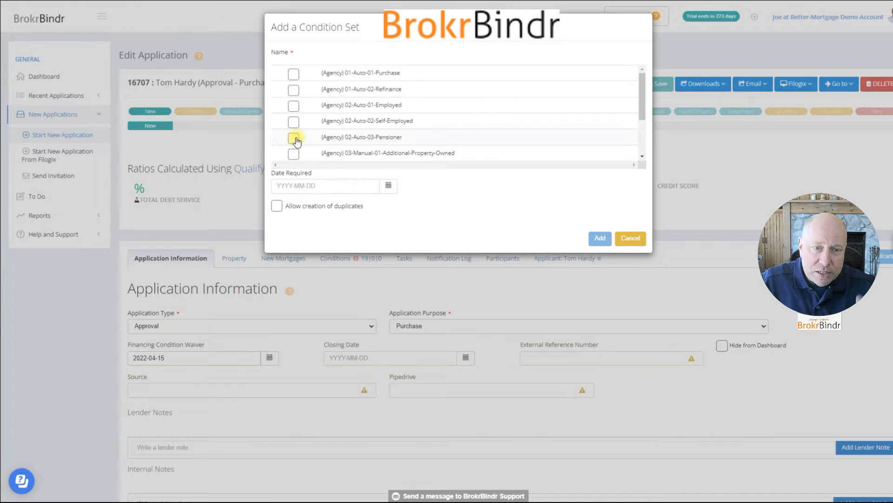
# - Look through the available condition sets and dismiss the dialog without adding any
pyautogui.scroll(-1, 359, 136)
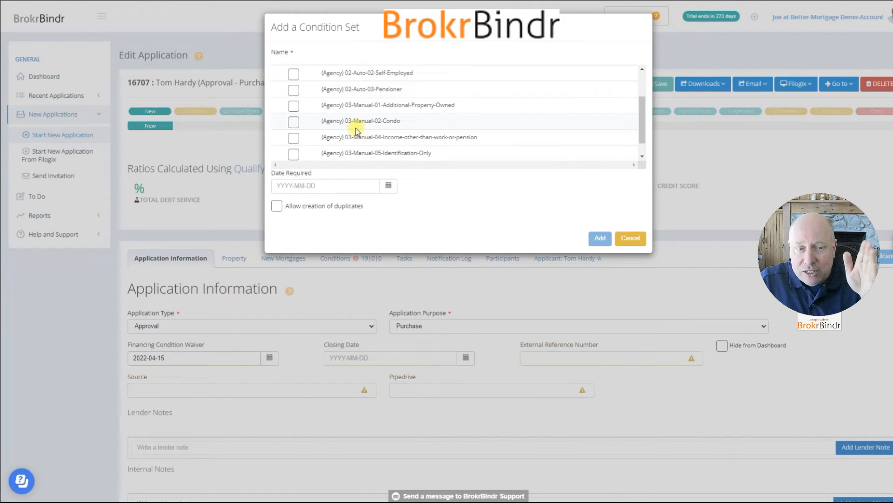
pyautogui.scroll(-1, 355, 127)
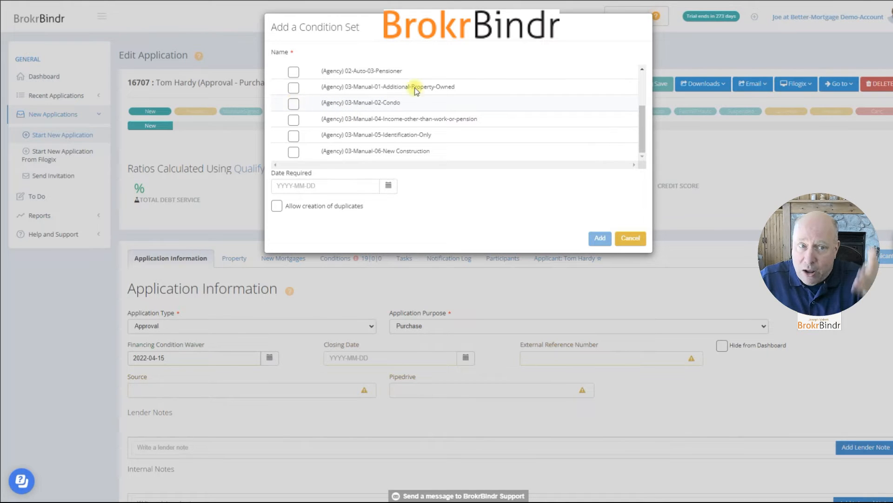
pyautogui.click(630, 239)
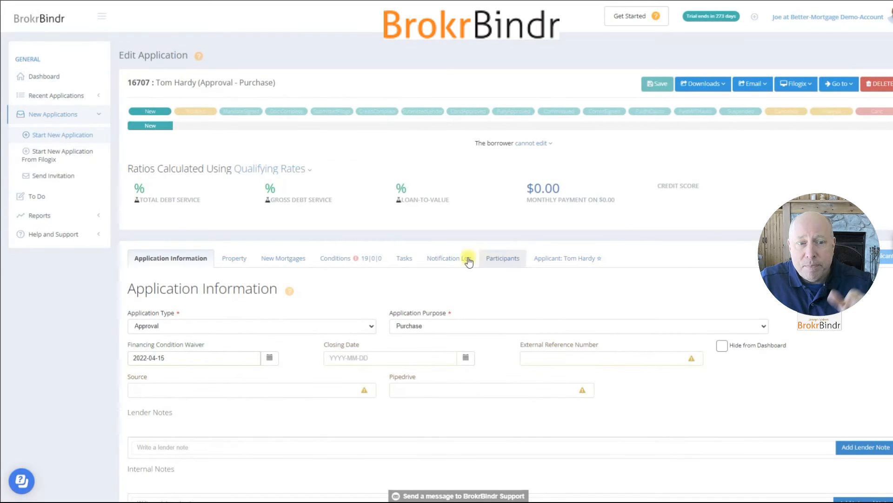
# - Examine the new application's conditions to see which documents are required from the applicant
pyautogui.click(334, 261)
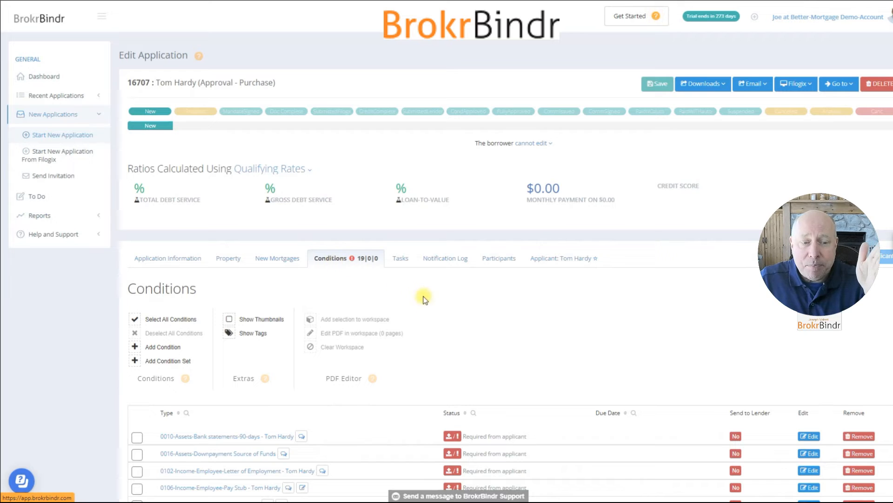
pyautogui.scroll(-2, 425, 300)
pyautogui.scroll(-2, 425, 305)
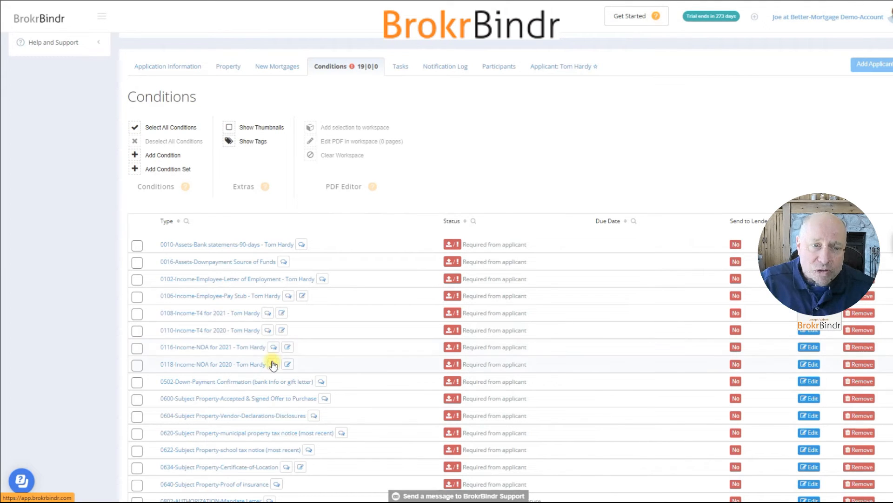
pyautogui.scroll(4, 387, 342)
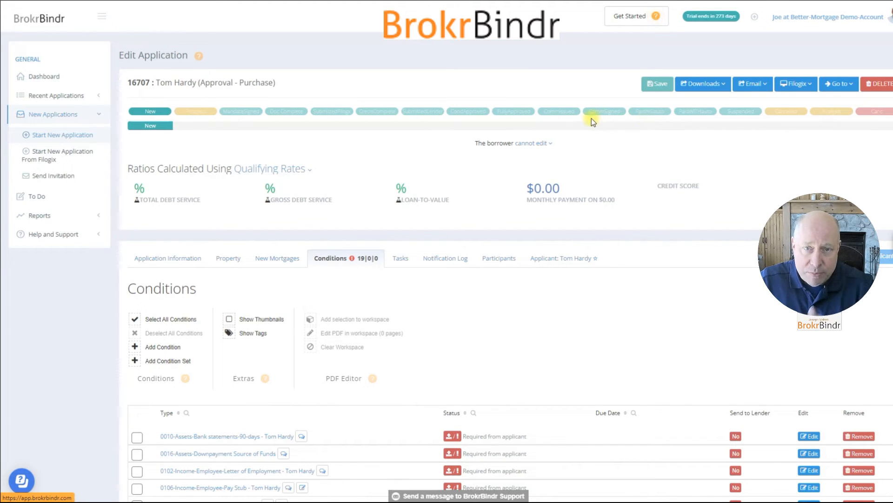
pyautogui.click(828, 26)
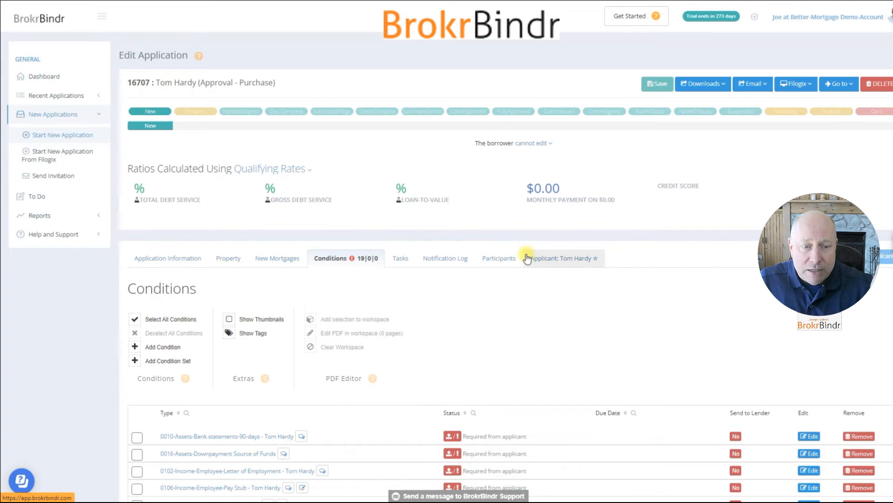
pyautogui.scroll(-2, 527, 259)
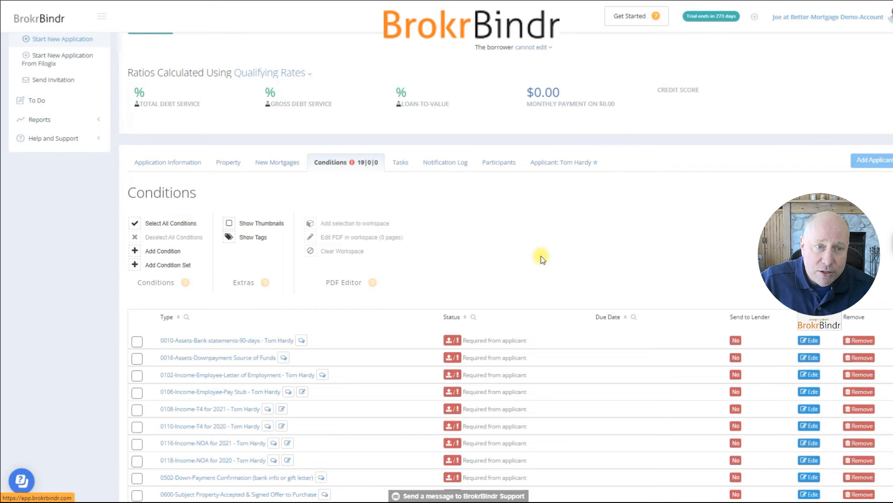
pyautogui.scroll(2, 540, 255)
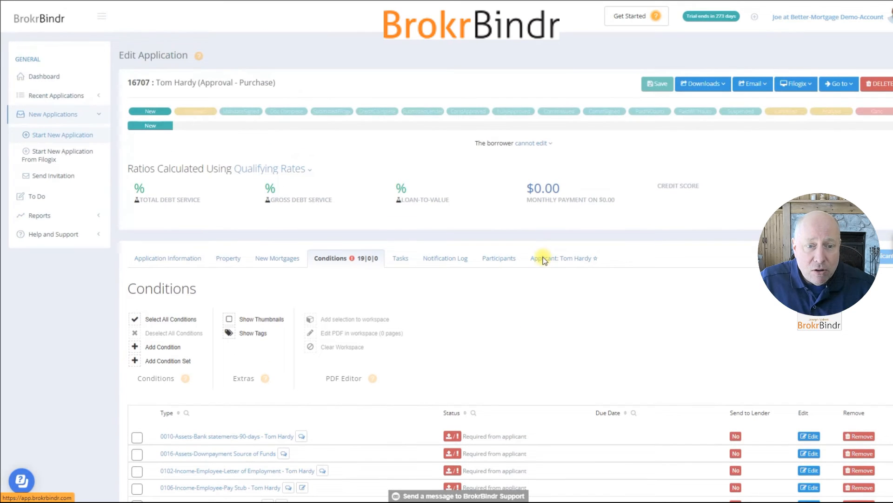
# - Set the closing date in the application information to 2022-04-15
pyautogui.click(173, 254)
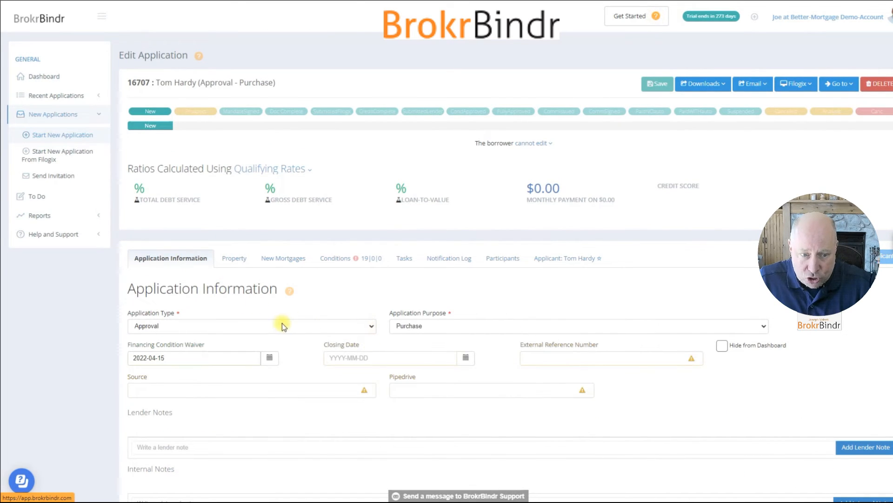
pyautogui.click(466, 358)
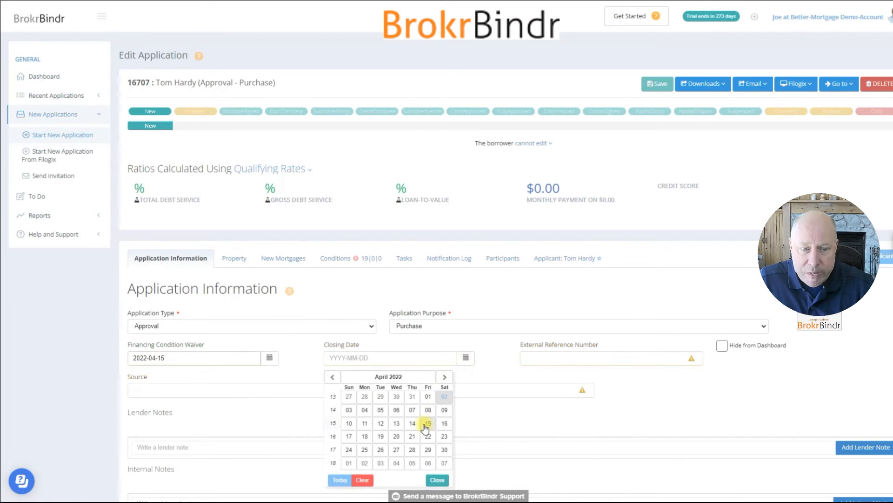
pyautogui.click(428, 423)
pyautogui.scroll(-2, 529, 363)
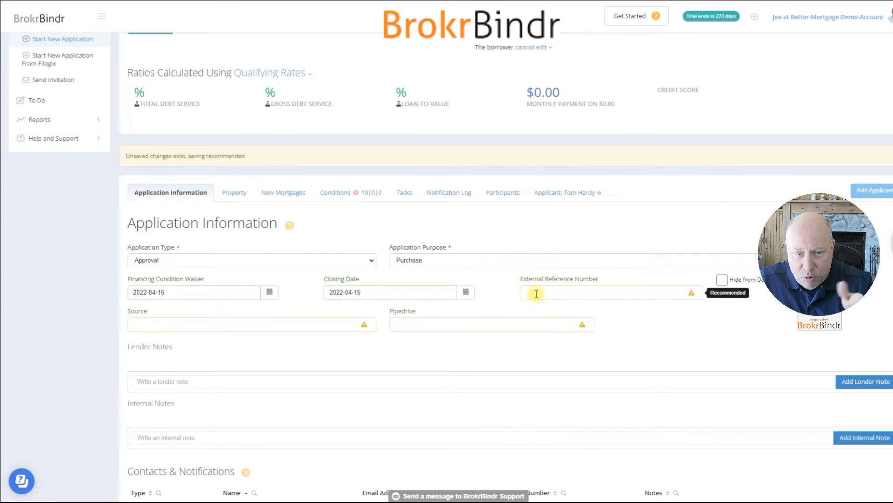
# - Enter a potential monthly rental income of 4,000.00 in the target property's rental information
pyautogui.click(238, 195)
pyautogui.scroll(-2, 359, 283)
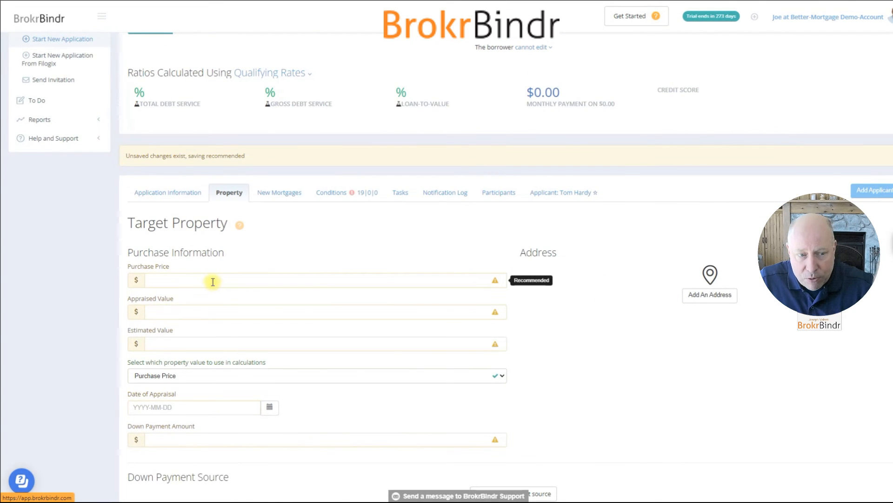
pyautogui.scroll(-12, 213, 282)
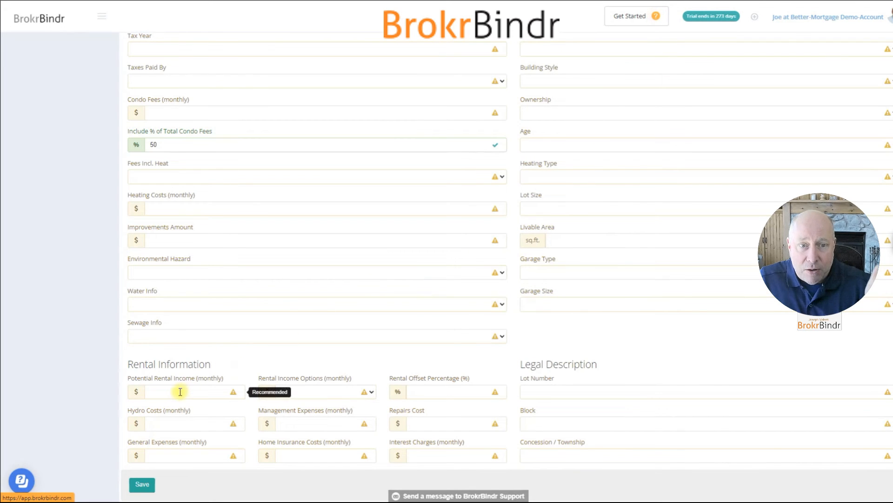
pyautogui.scroll(2, 273, 313)
pyautogui.scroll(-3, 204, 348)
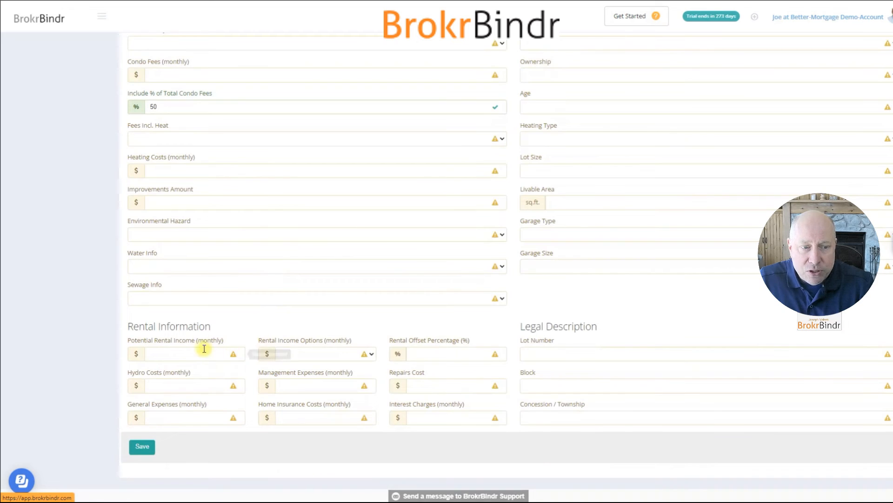
pyautogui.write('0')
pyautogui.press('Tab')
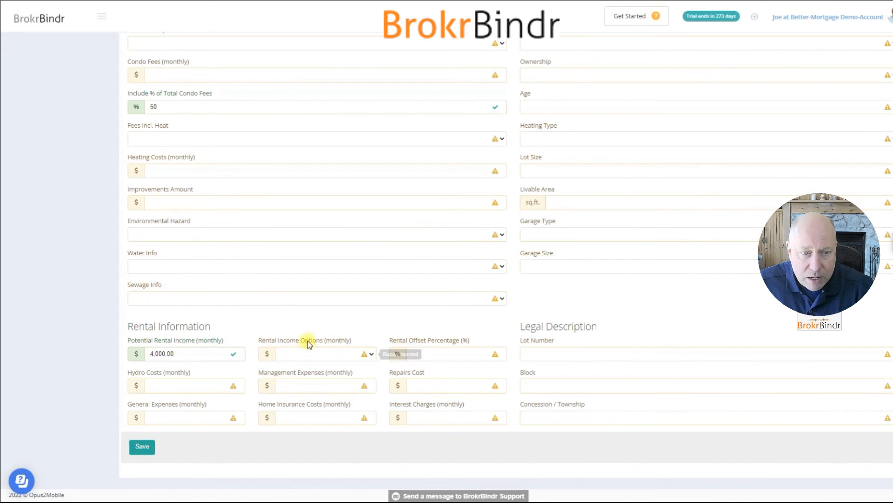
# - Set the rental income option to Add Percentage to Gross and the rental offset percentage to 50
pyautogui.click(308, 352)
pyautogui.click(312, 377)
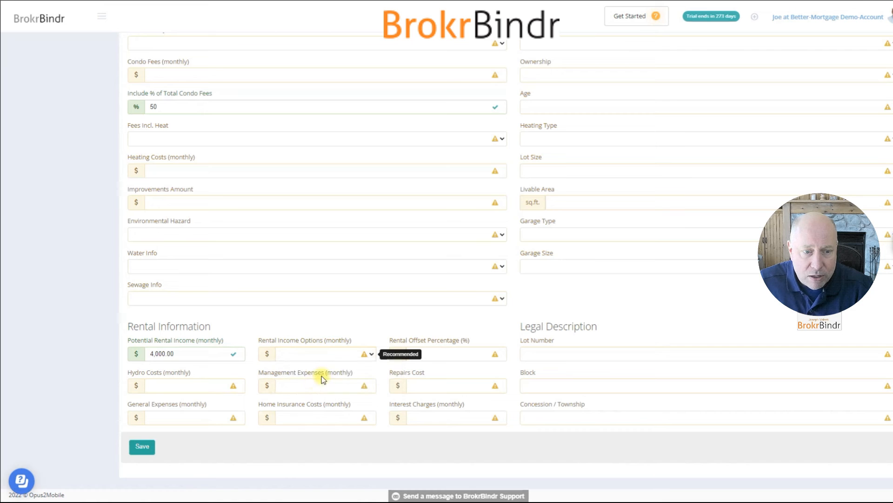
pyautogui.click(426, 355)
pyautogui.write('50')
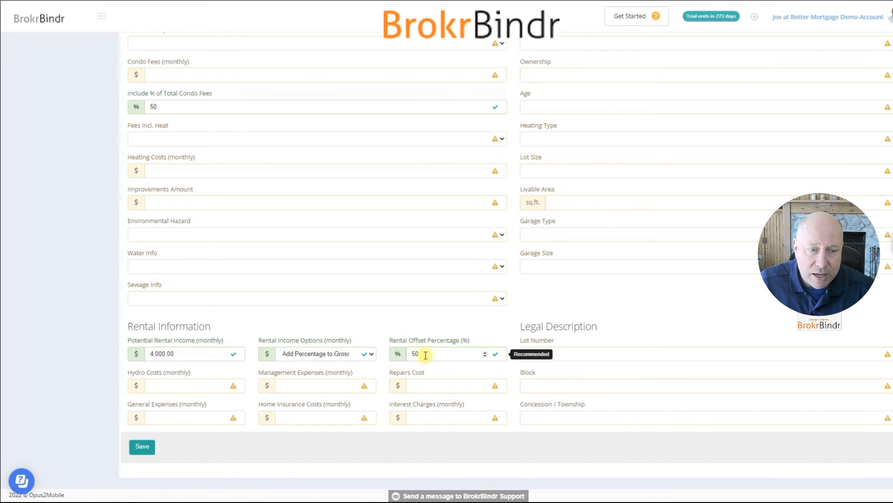
# - Look over the application's new mortgages and its conditions list, and open the applicant's section
pyautogui.scroll(7, 434, 340)
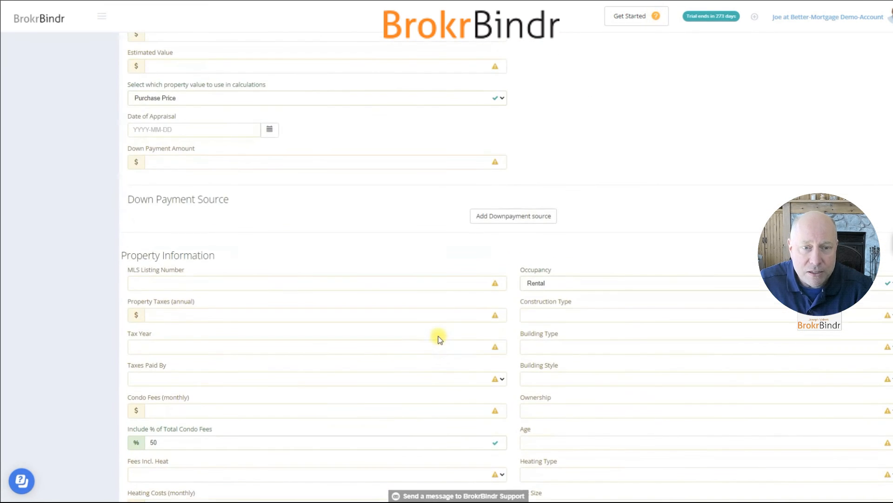
pyautogui.scroll(4, 437, 338)
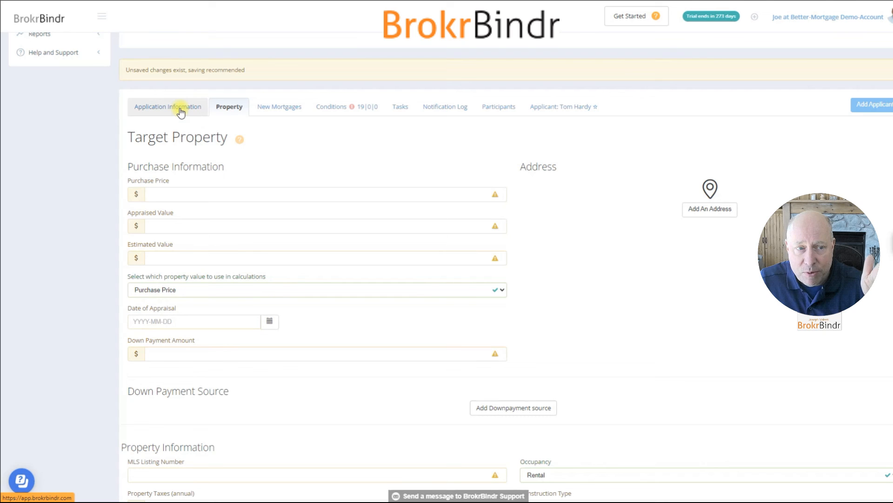
pyautogui.click(265, 108)
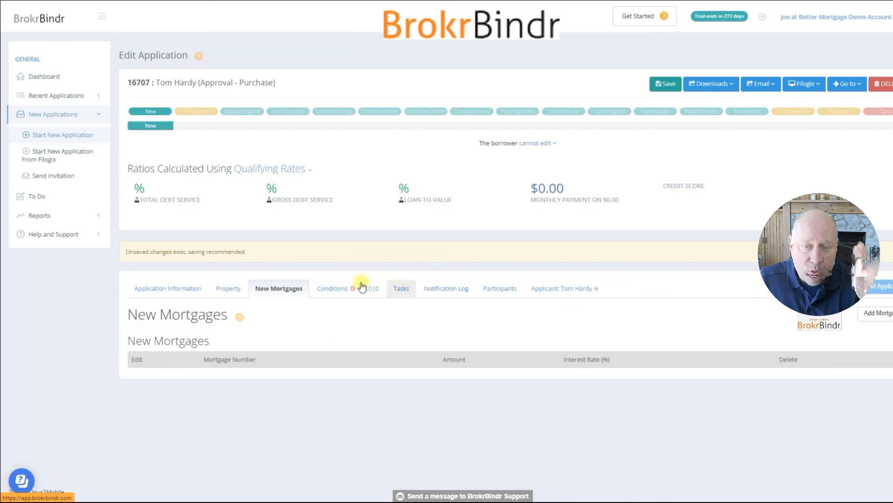
pyautogui.moveTo(238, 324)
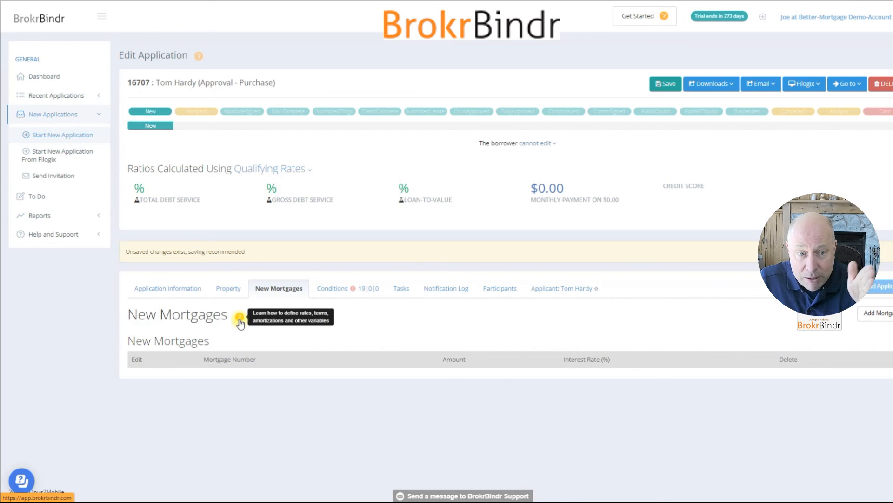
pyautogui.click(336, 290)
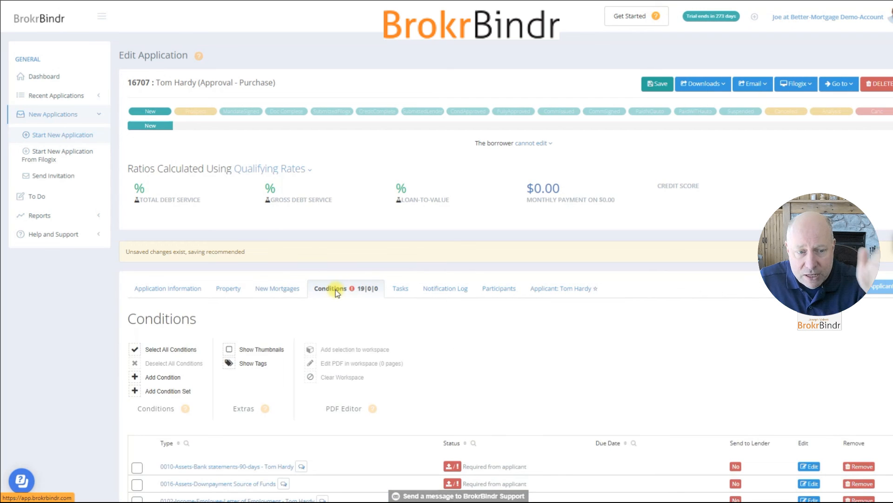
pyautogui.scroll(-8, 416, 316)
pyautogui.scroll(8, 417, 313)
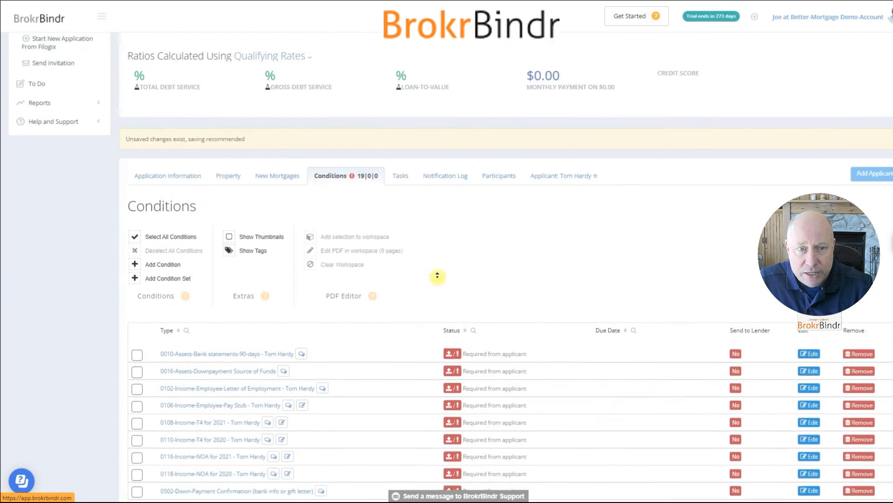
pyautogui.click(571, 292)
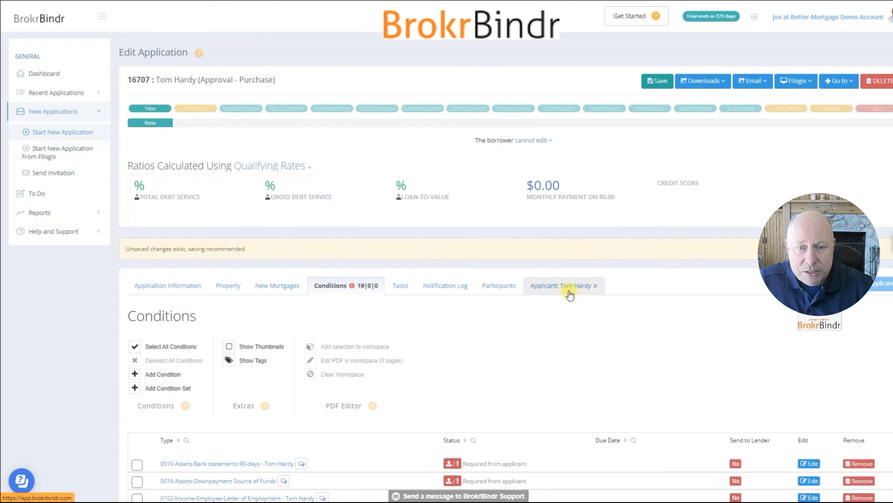